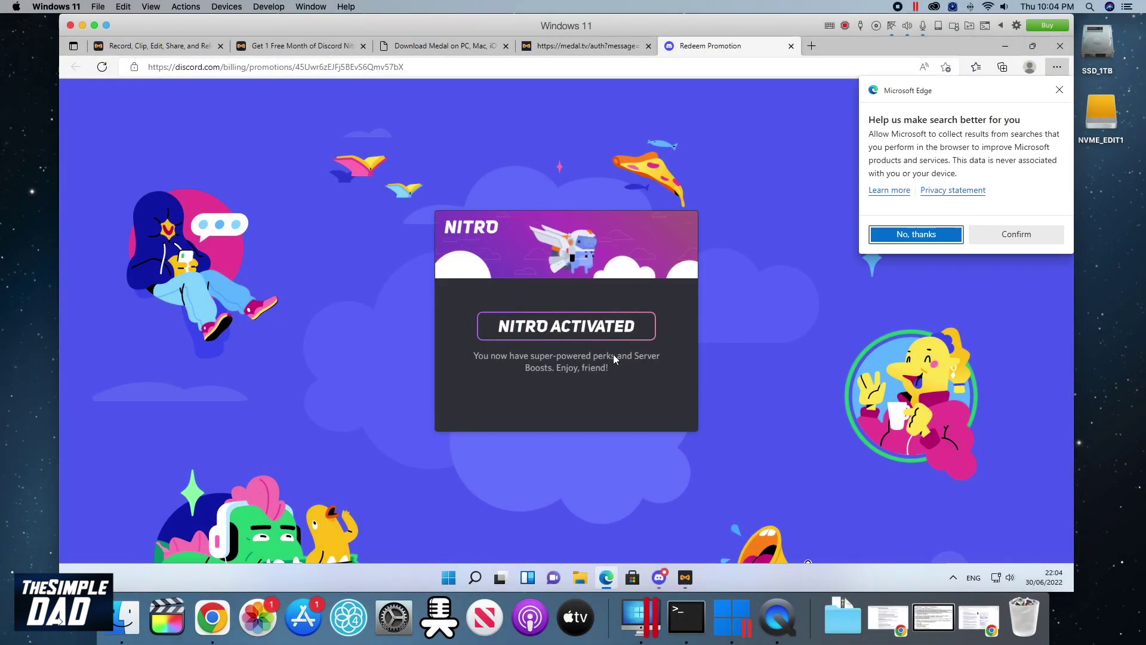
# Decline Edge's 'Help us make search better' prompt with 'No, thanks'.
pyautogui.click(920, 235)
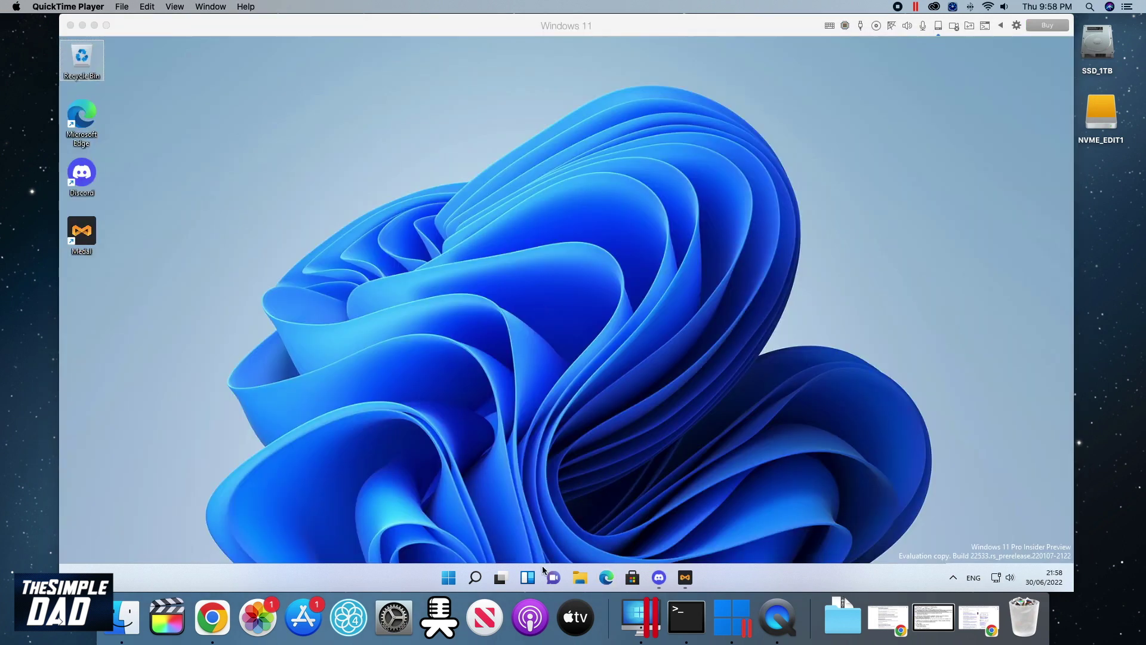
# Launch Edge, accept its privacy notice, and go to medal.tv.
pyautogui.click(608, 577)
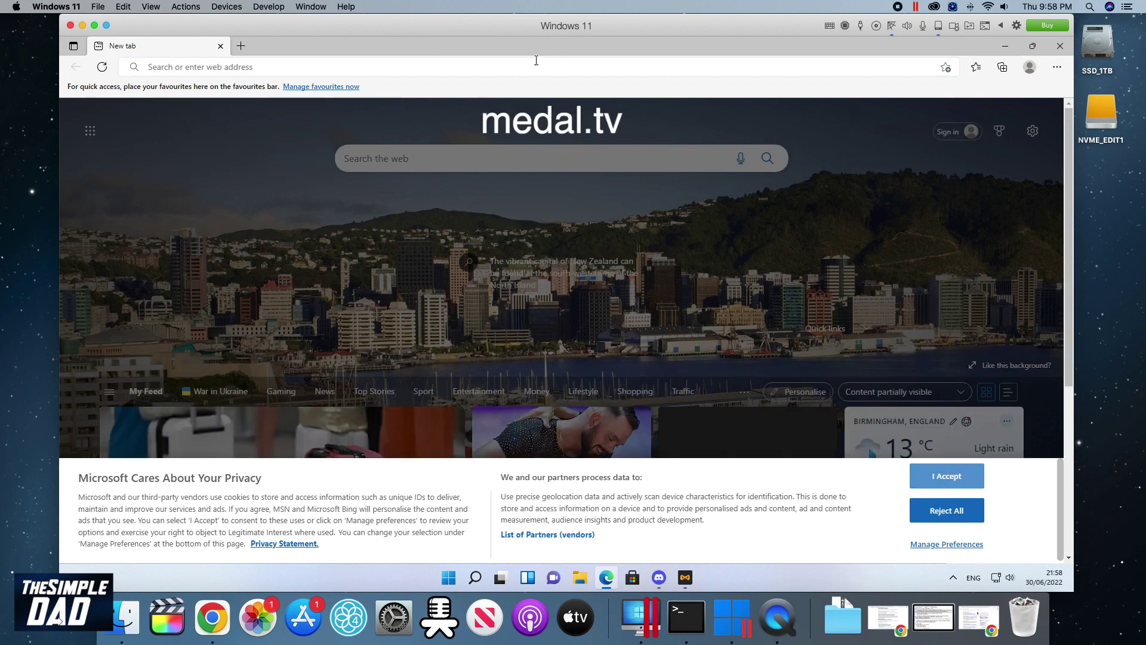
pyautogui.click(947, 476)
pyautogui.click(585, 67)
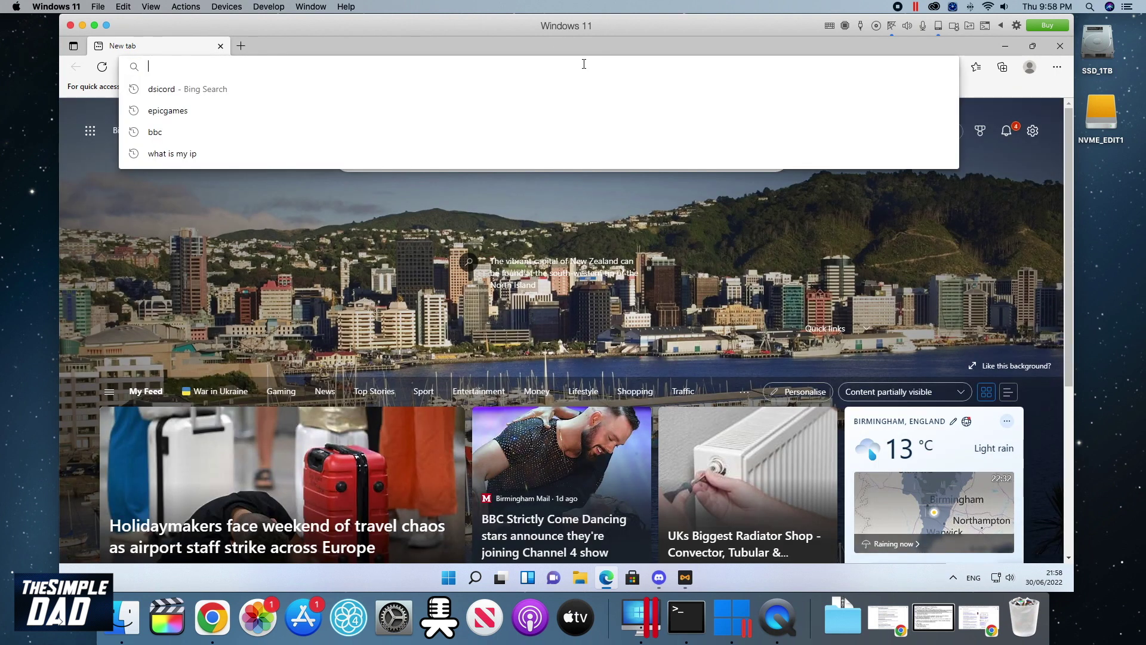
pyautogui.write('medal')
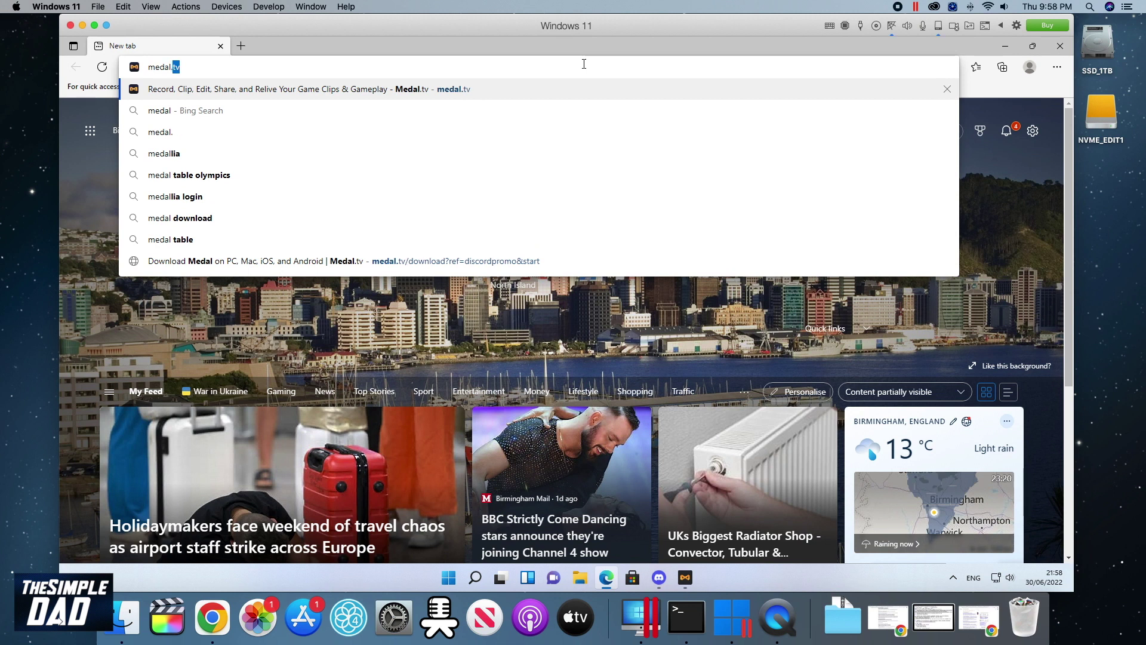
pyautogui.write('.tv')
pyautogui.press('Return')
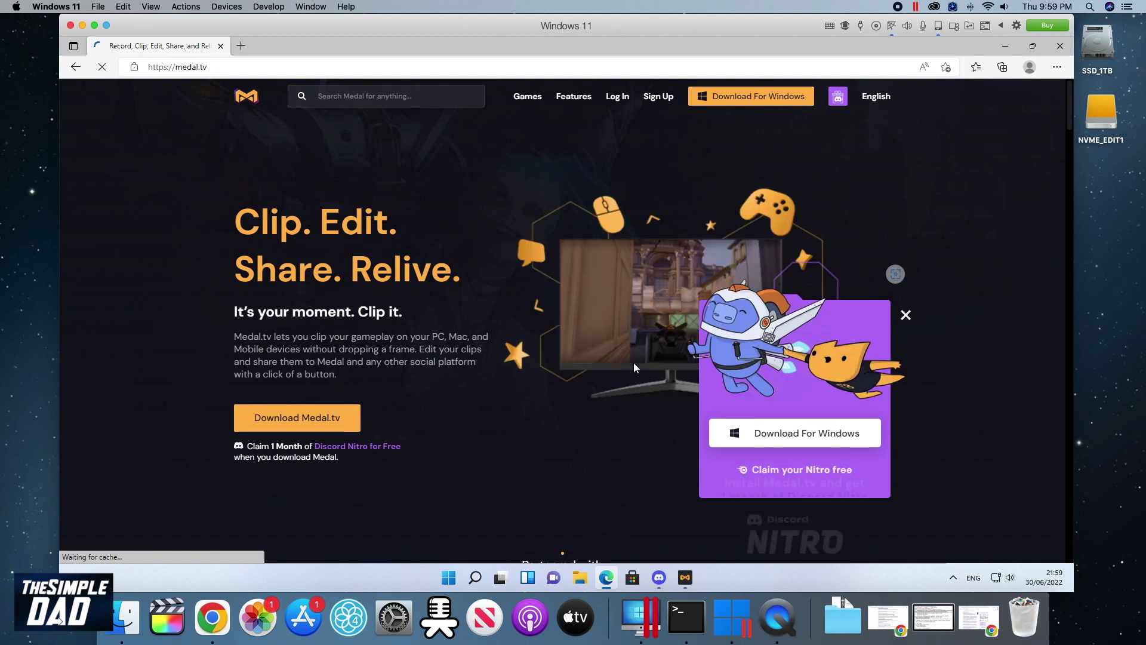
# Open Medal's free Nitro promotion page and download the MedalSetup.exe Windows installer.
pyautogui.click(810, 433)
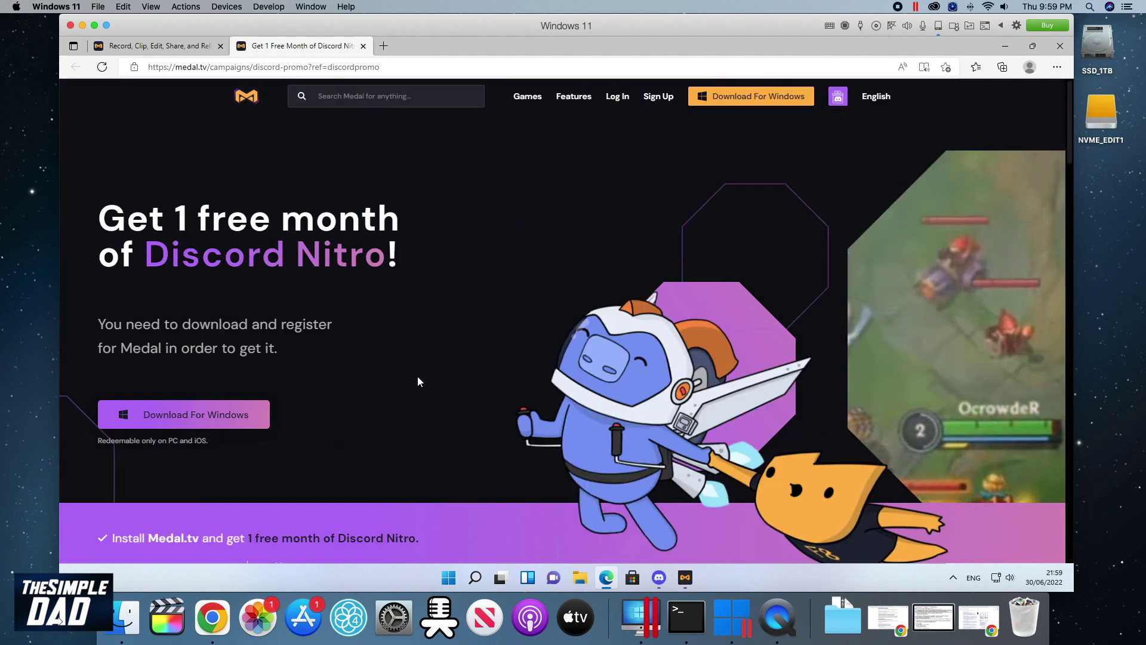
pyautogui.scroll(-8, 418, 377)
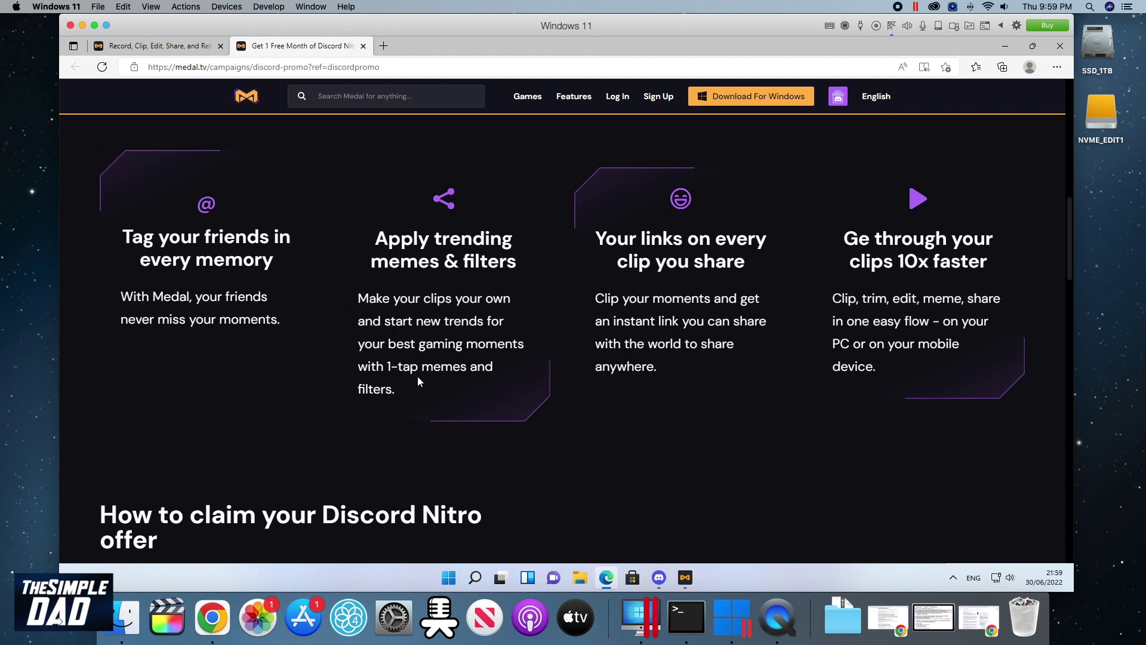
pyautogui.scroll(-4, 417, 376)
pyautogui.scroll(-3, 418, 376)
pyautogui.scroll(-6, 417, 377)
pyautogui.scroll(5, 417, 376)
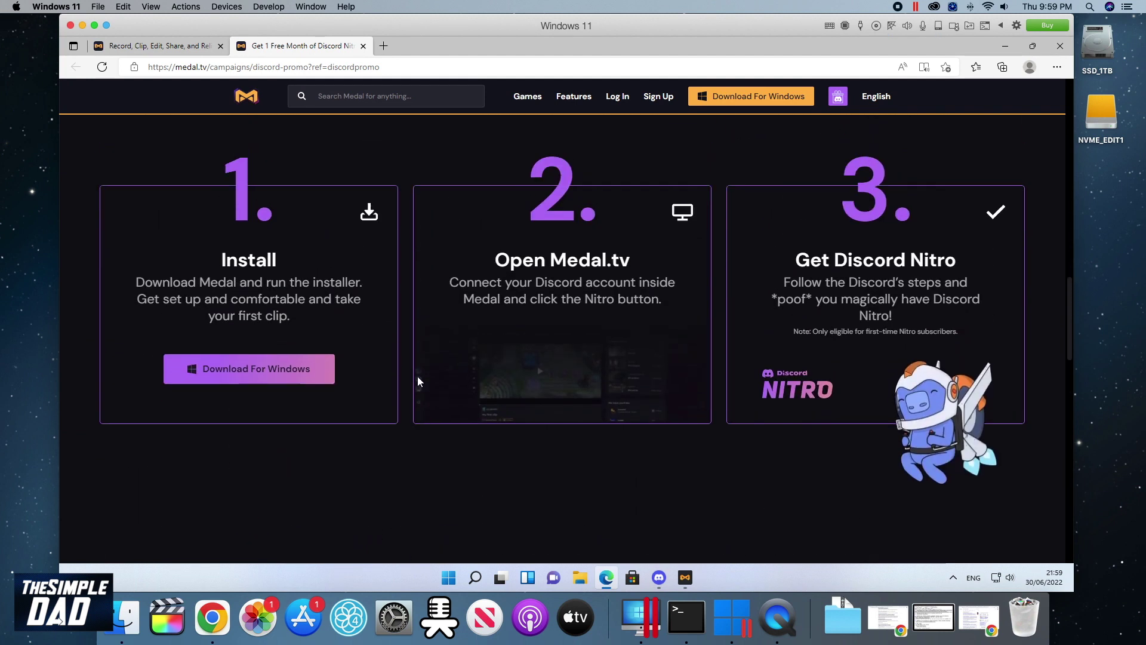
pyautogui.scroll(2, 417, 376)
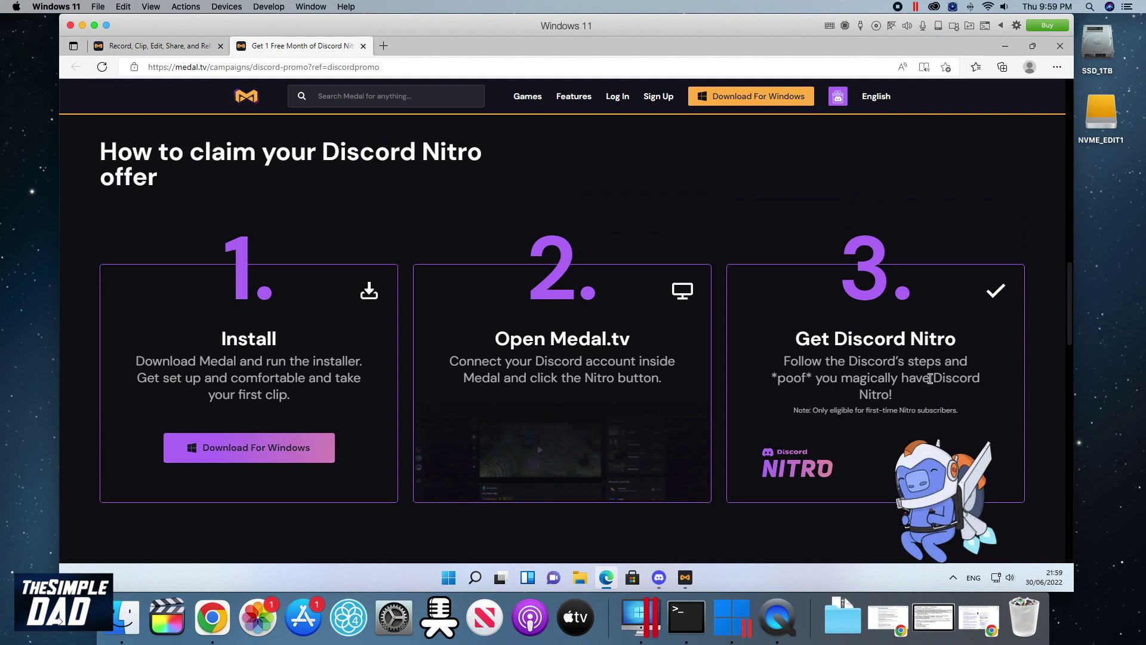
pyautogui.scroll(10, 642, 365)
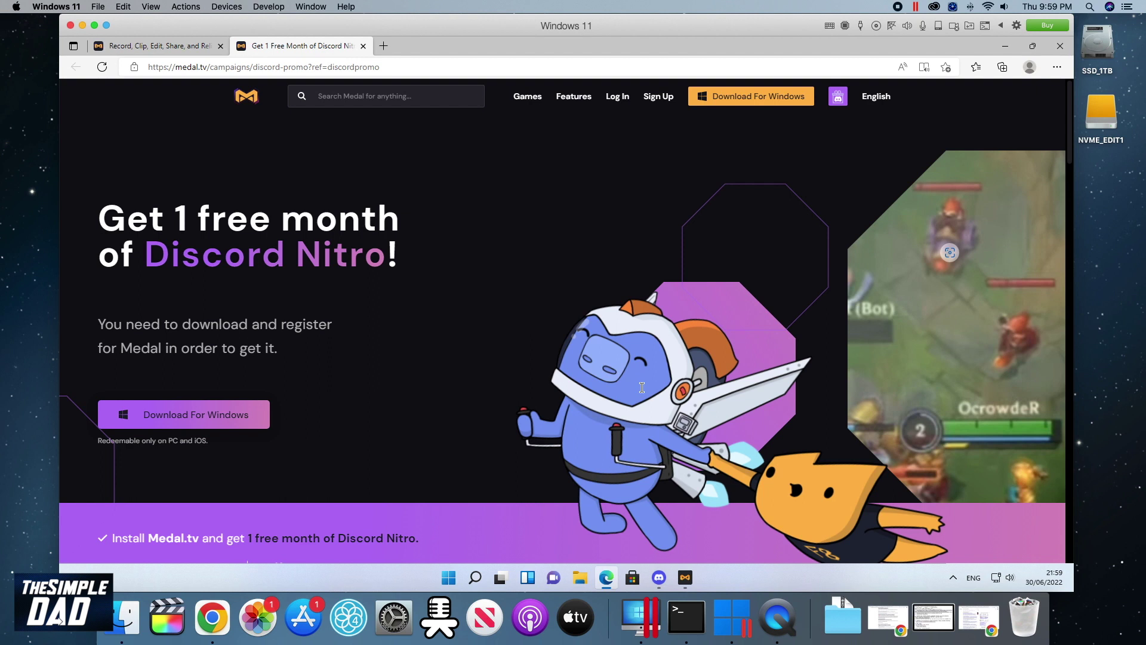
pyautogui.click(233, 421)
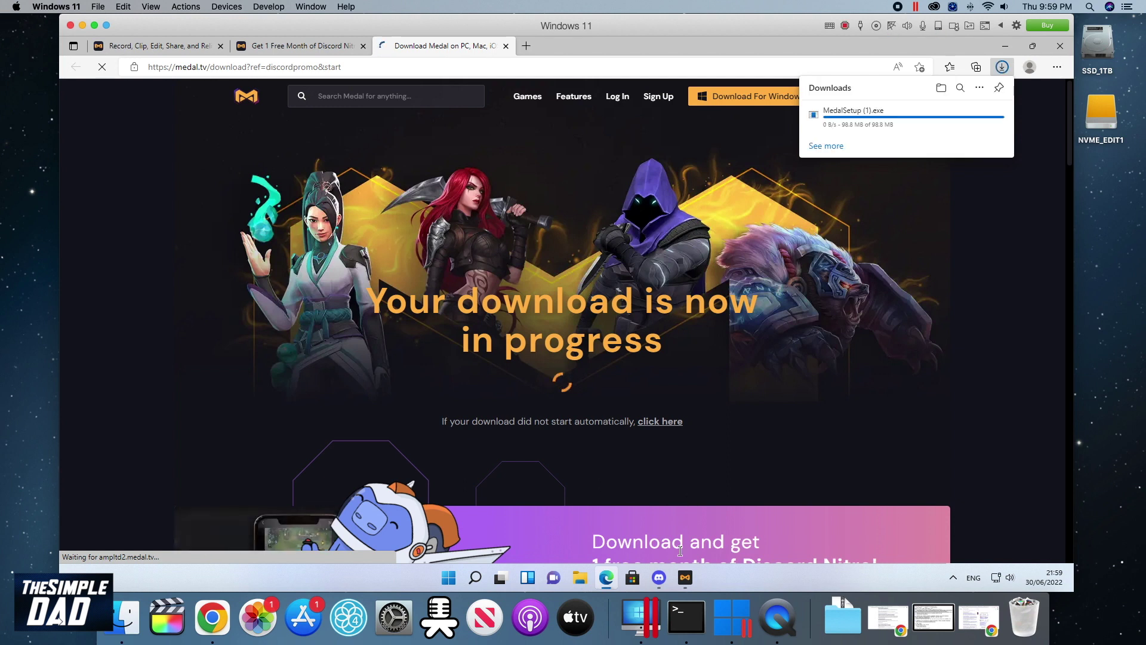
# Launch Medal, sign up with Discord, authorise it, and accept the suggested username colorblind2022.
pyautogui.click(683, 578)
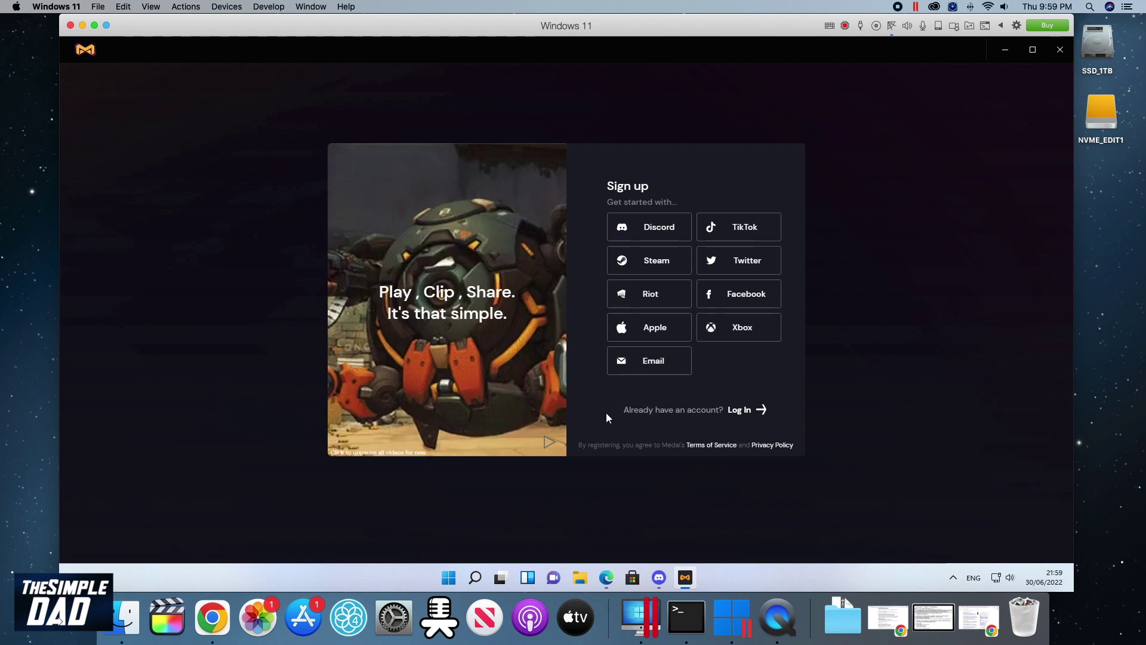
pyautogui.click(642, 234)
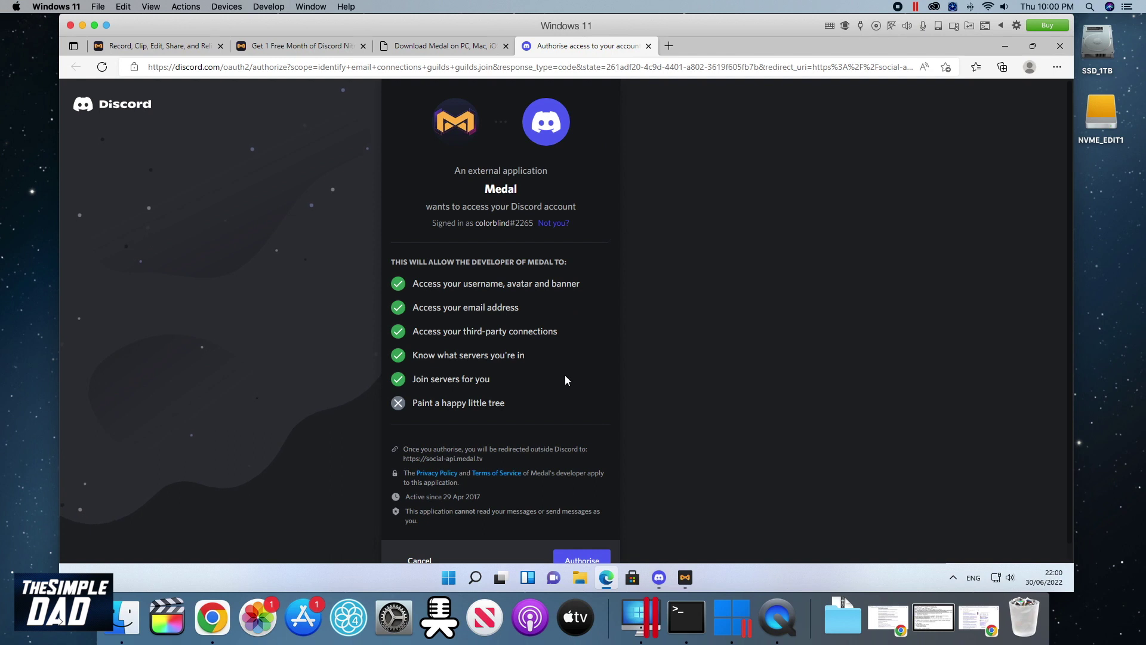
pyautogui.scroll(-2, 490, 387)
pyautogui.click(581, 542)
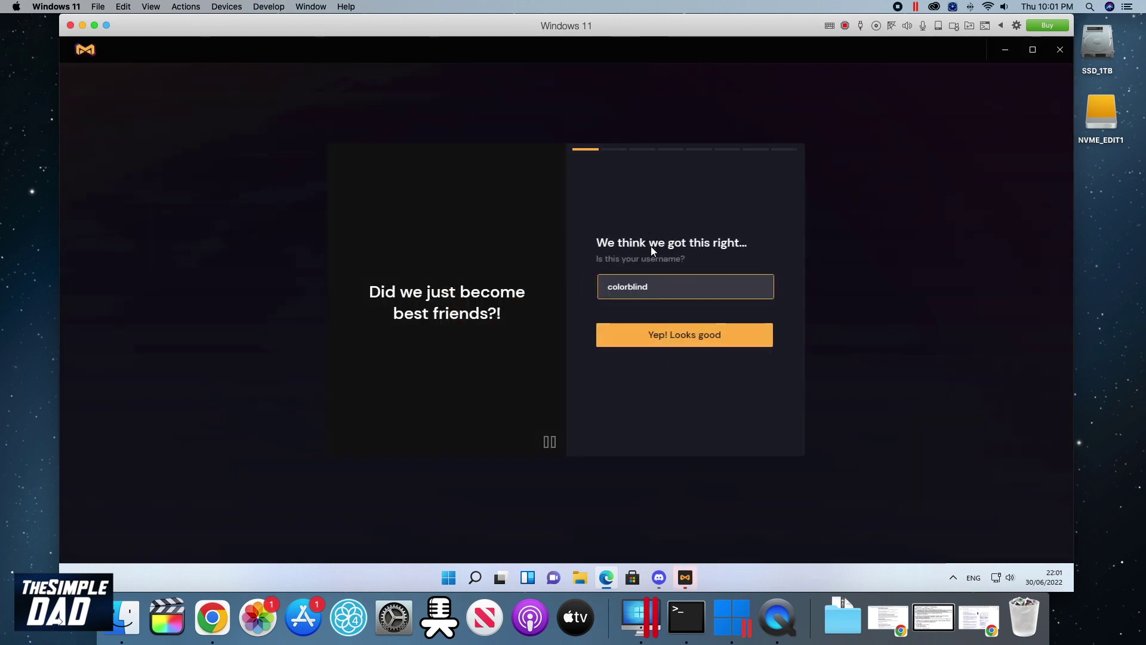
pyautogui.click(687, 339)
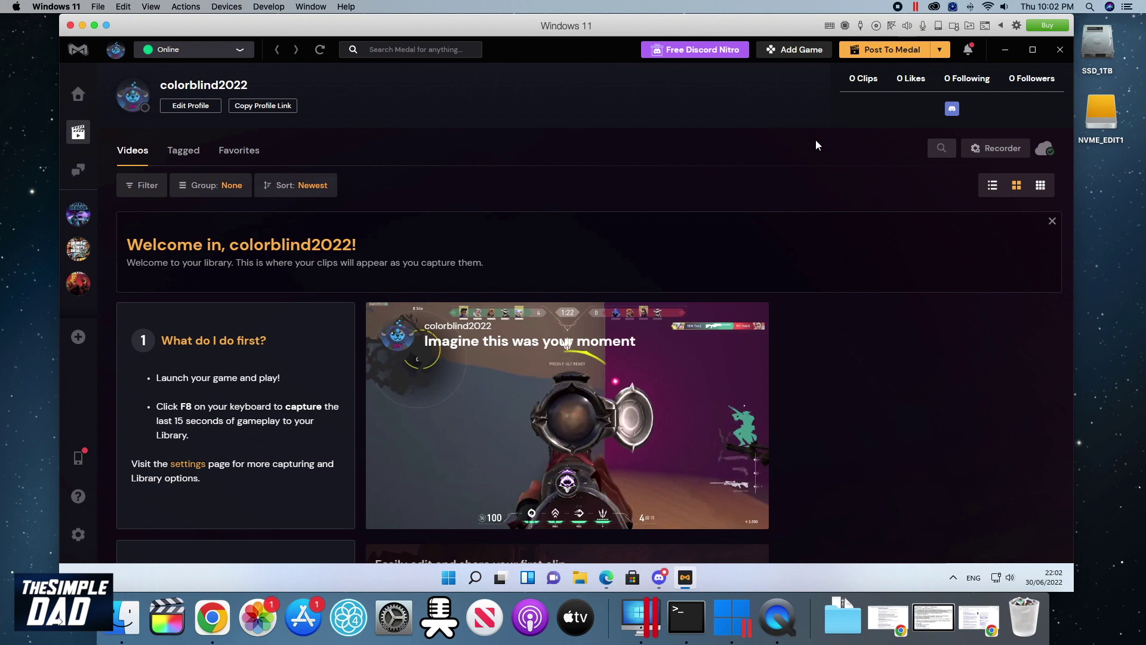
# Claim the free Nitro Monthly month at US$0.00, choosing a payment method and accepting the terms.
pyautogui.click(700, 50)
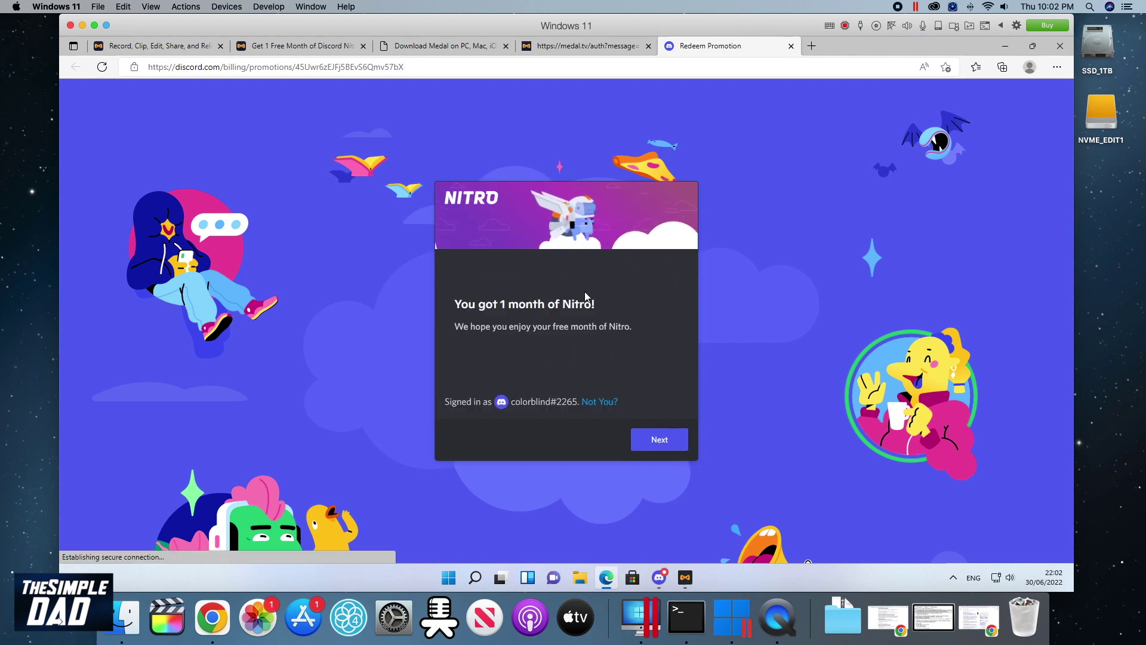
pyautogui.click(660, 438)
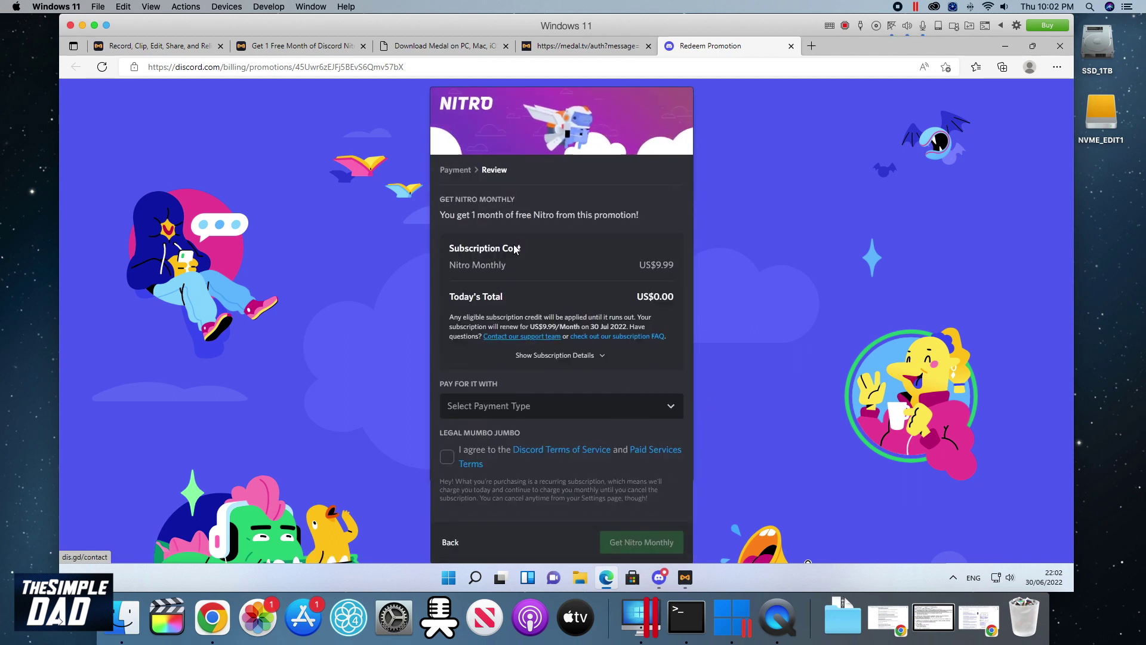
pyautogui.click(558, 409)
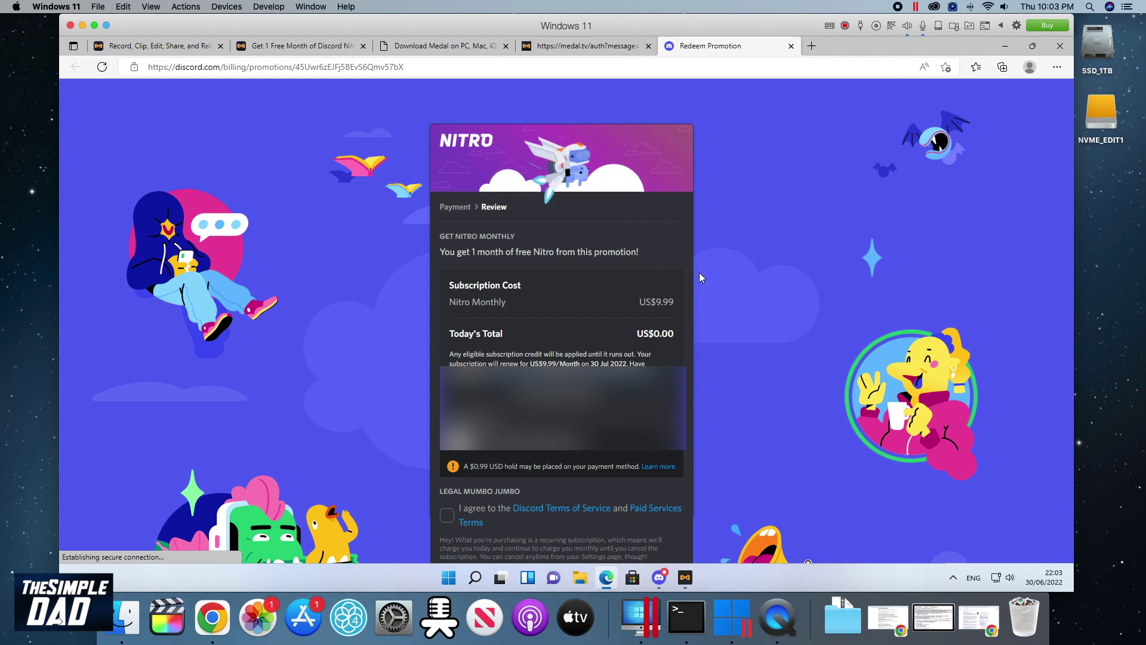
pyautogui.scroll(-2, 699, 272)
pyautogui.click(479, 461)
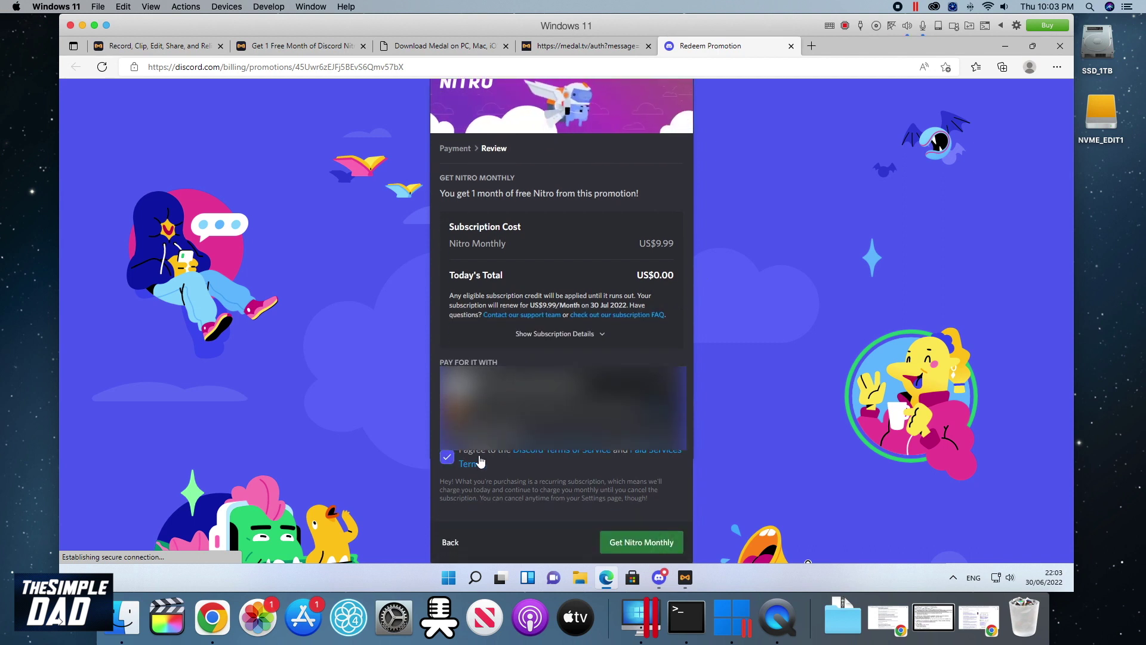
pyautogui.click(641, 542)
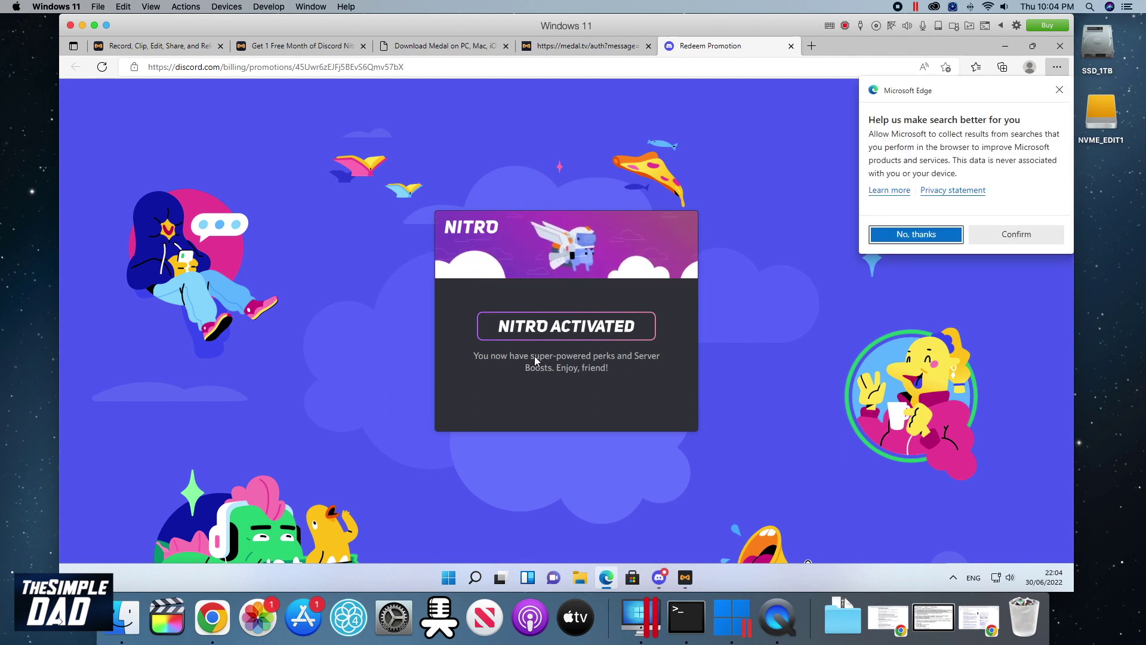
# Open the Nitro subscription in the Discord app, renewing 30 Jul 2022 at US$9.99.
pyautogui.click(660, 577)
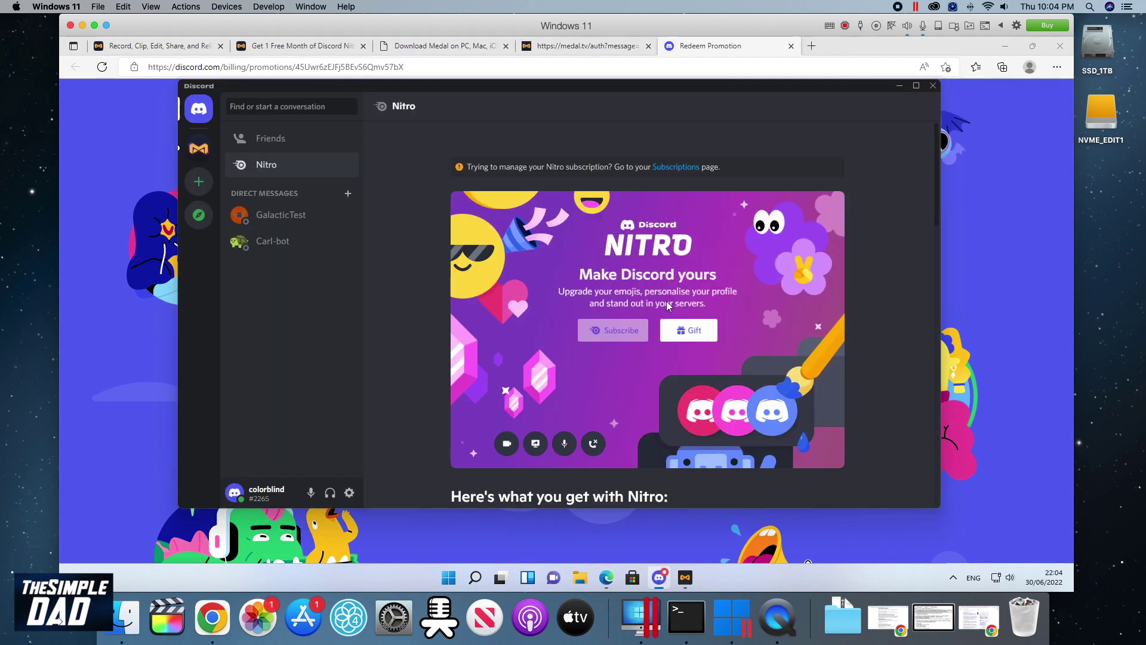
pyautogui.click(664, 168)
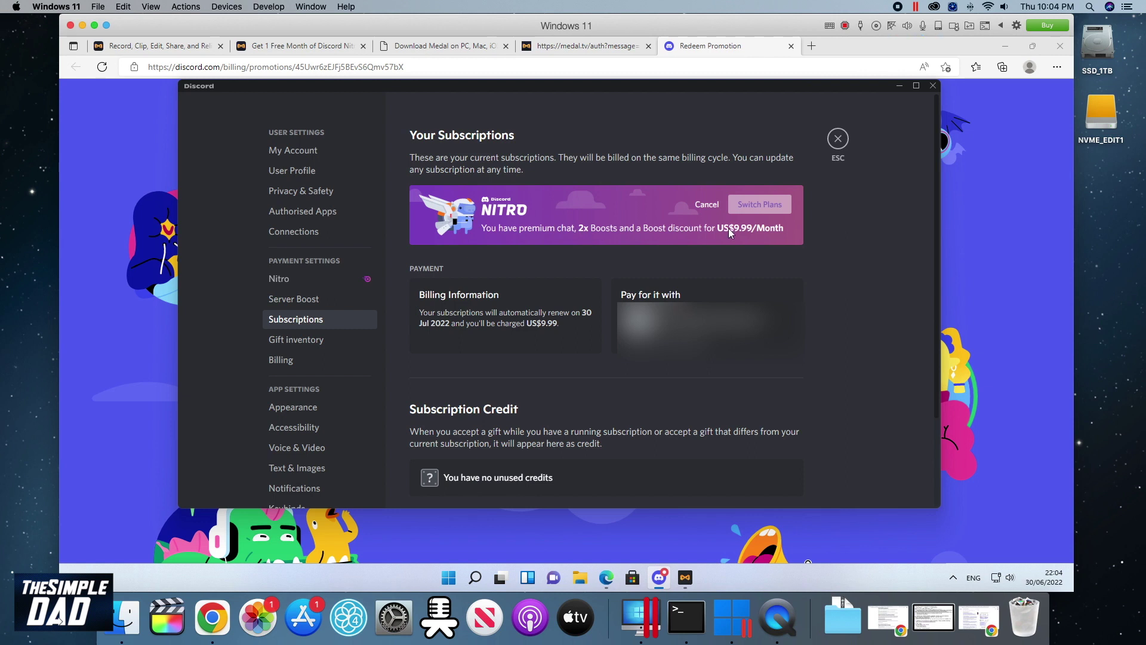
pyautogui.scroll(-3, 537, 386)
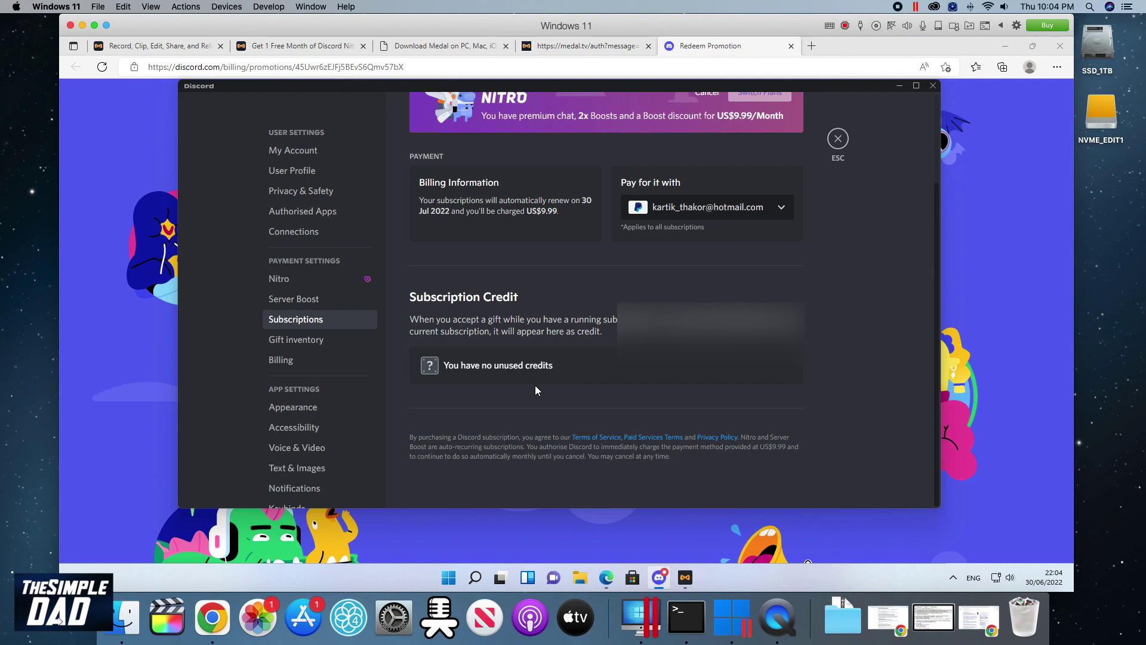
# Send the On My Way Wumpus sticker to Carl-bot.
pyautogui.press('Escape')
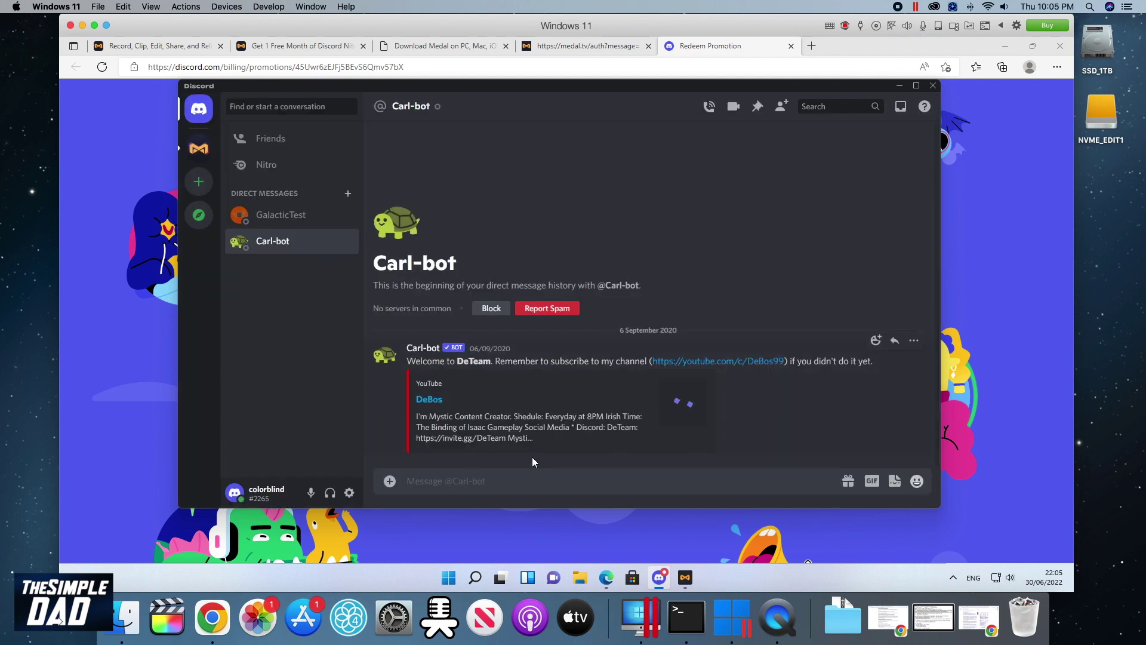
pyautogui.click(541, 473)
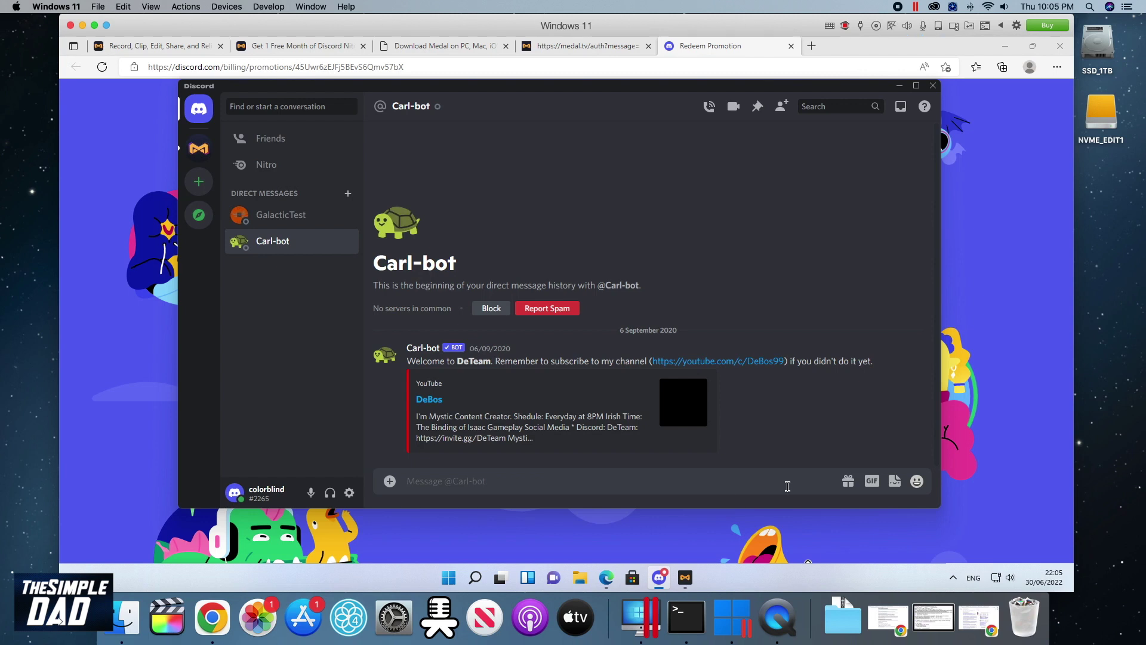
pyautogui.click(916, 483)
pyautogui.click(741, 214)
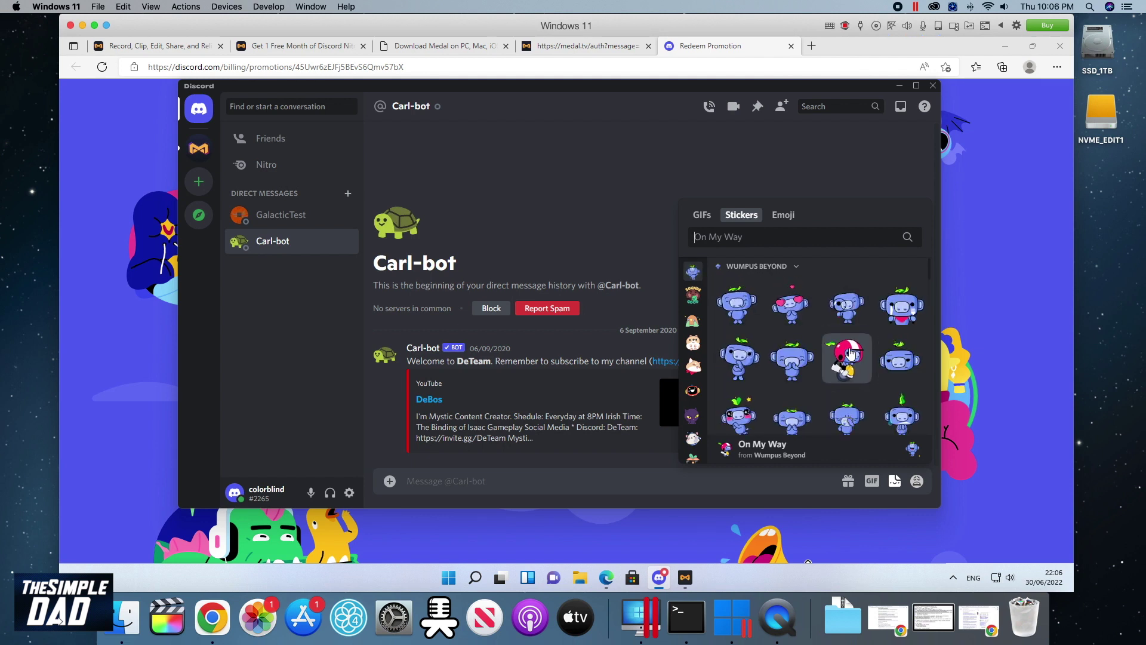
pyautogui.click(854, 358)
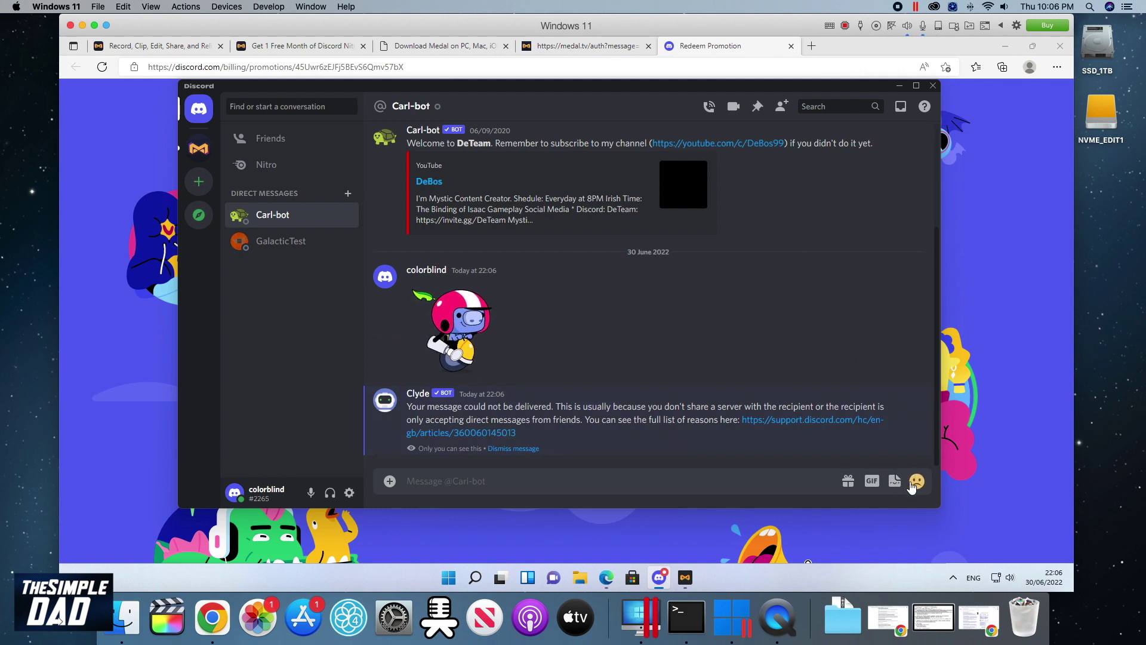
# Send a second Wumpus sticker and open User Settings on My Account.
pyautogui.click(904, 484)
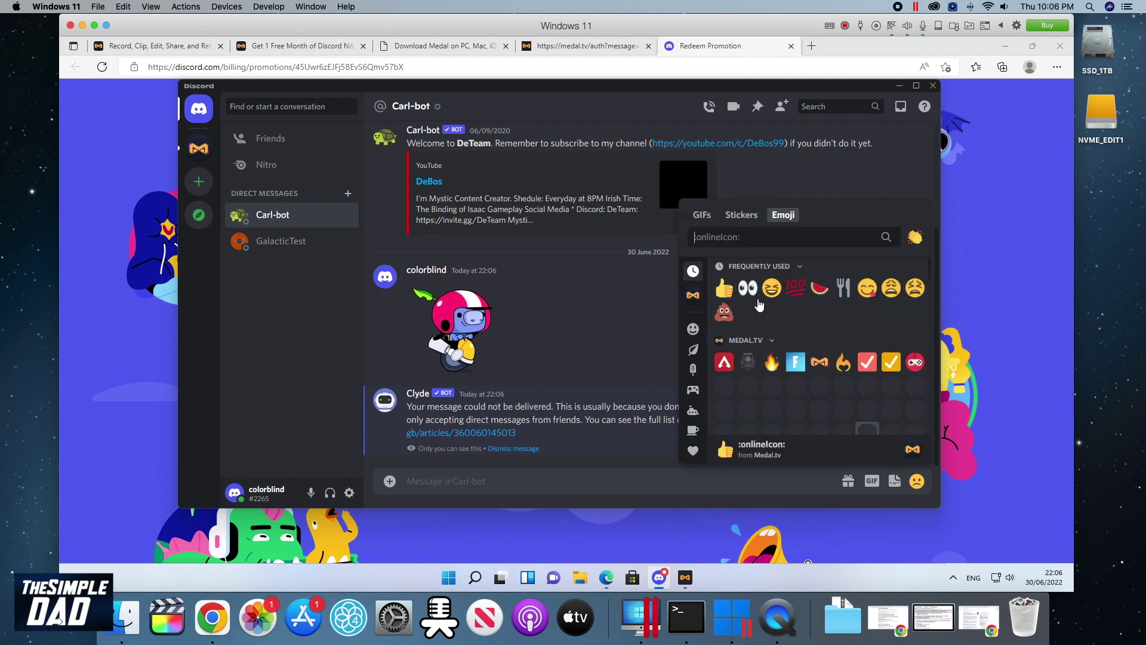
pyautogui.click(741, 214)
pyautogui.click(756, 358)
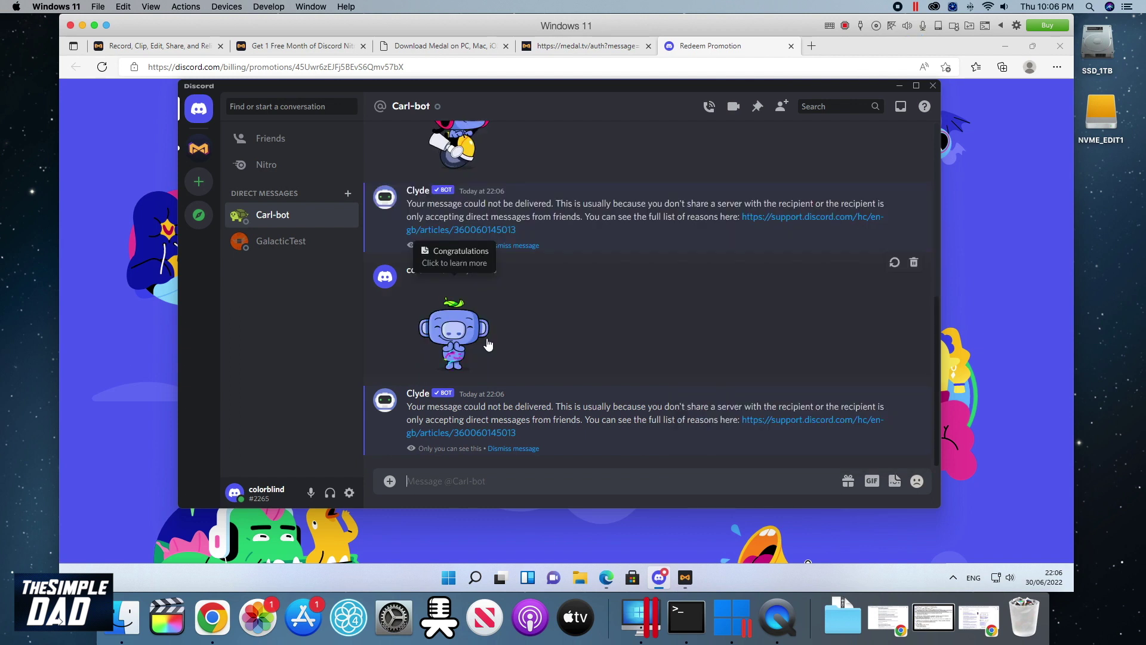
pyautogui.click(349, 494)
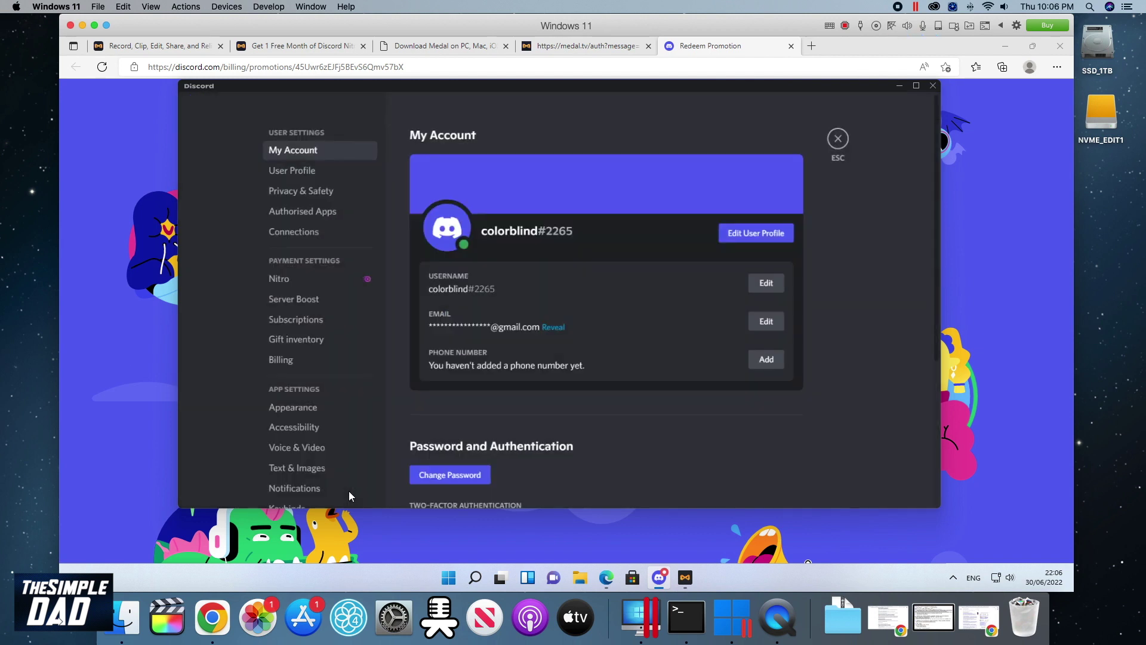
# Cancel Nitro from Subscriptions, continuing past the lost-perks list and confirming.
pyautogui.click(295, 320)
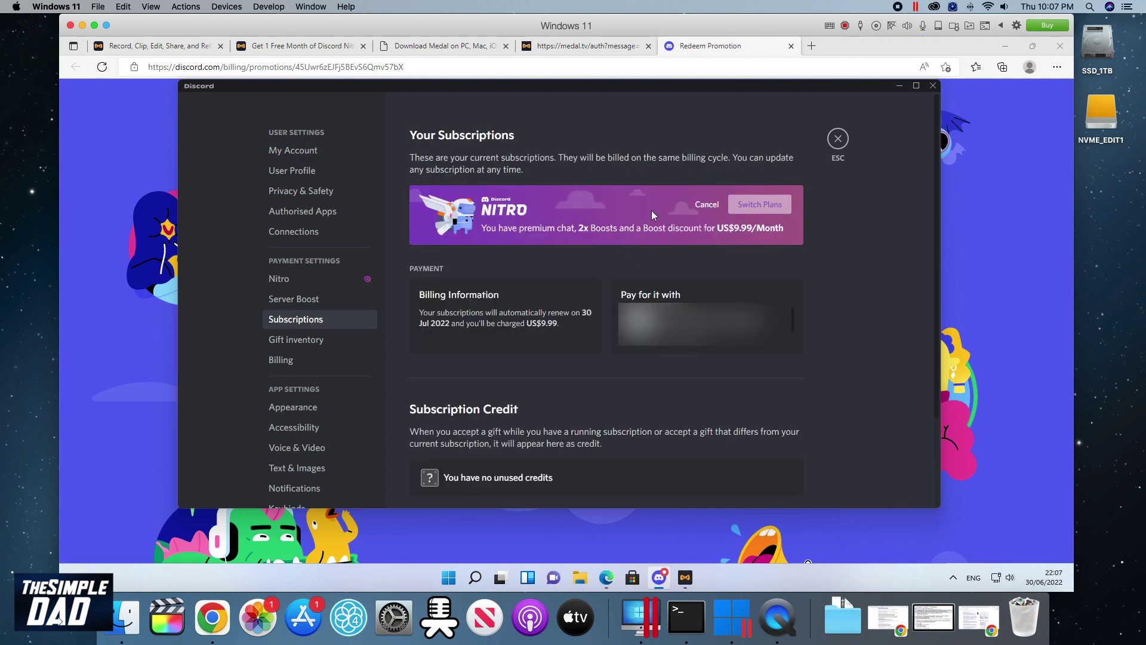
pyautogui.click(707, 205)
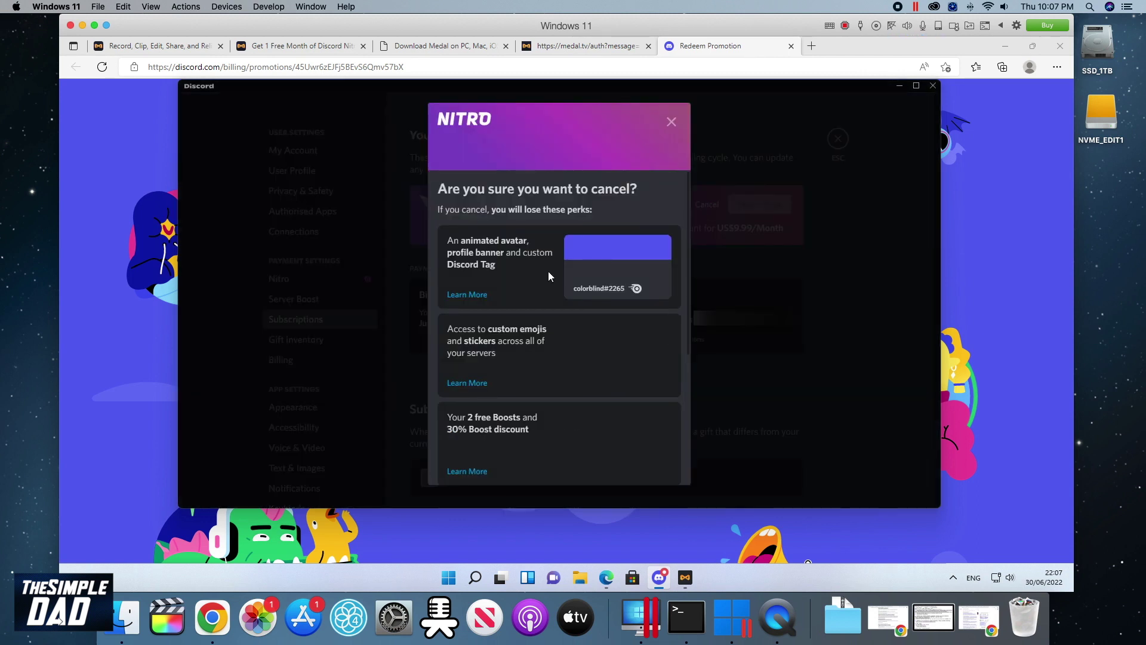
pyautogui.scroll(-3, 549, 272)
pyautogui.scroll(-2, 548, 272)
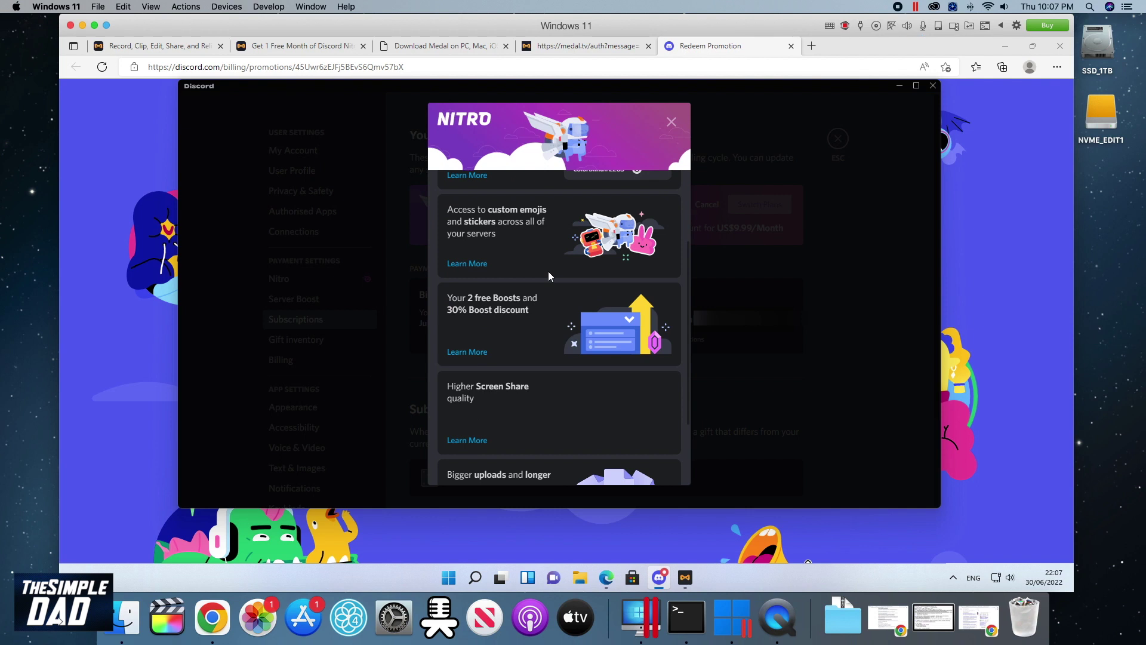
pyautogui.scroll(-3, 548, 272)
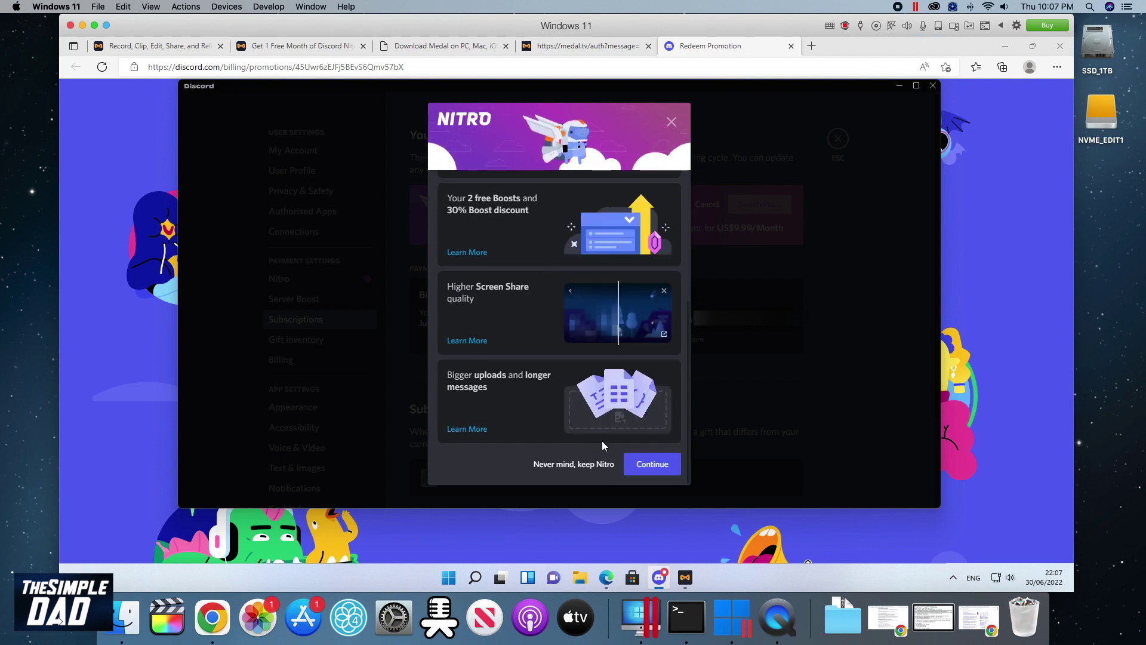
pyautogui.scroll(5, 572, 392)
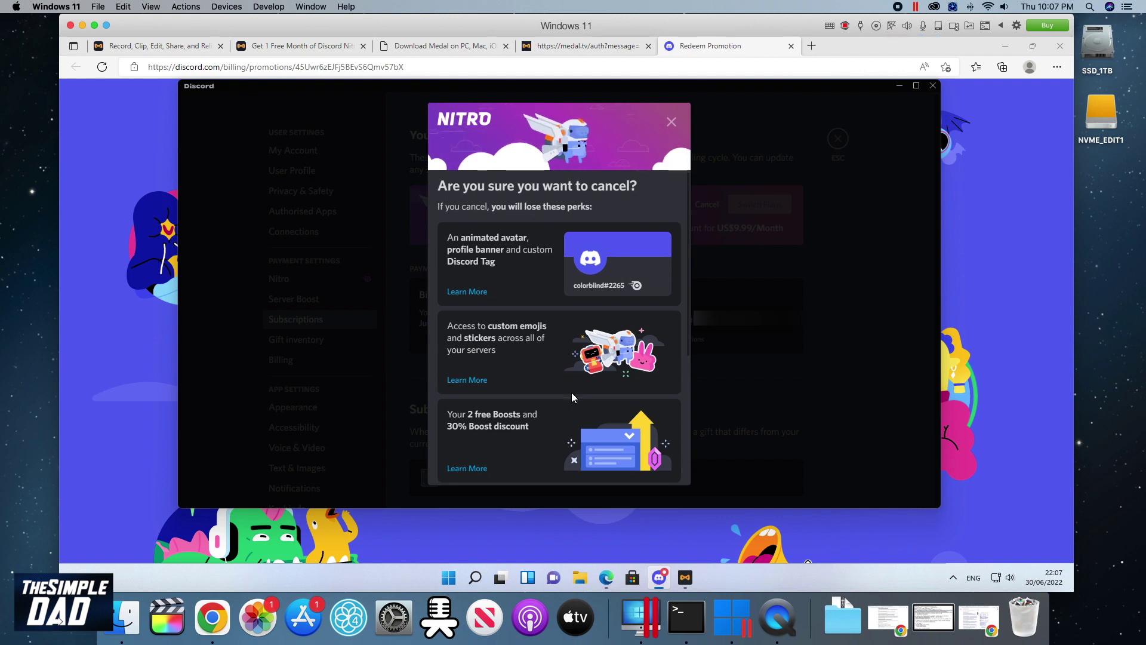
pyautogui.scroll(-5, 572, 392)
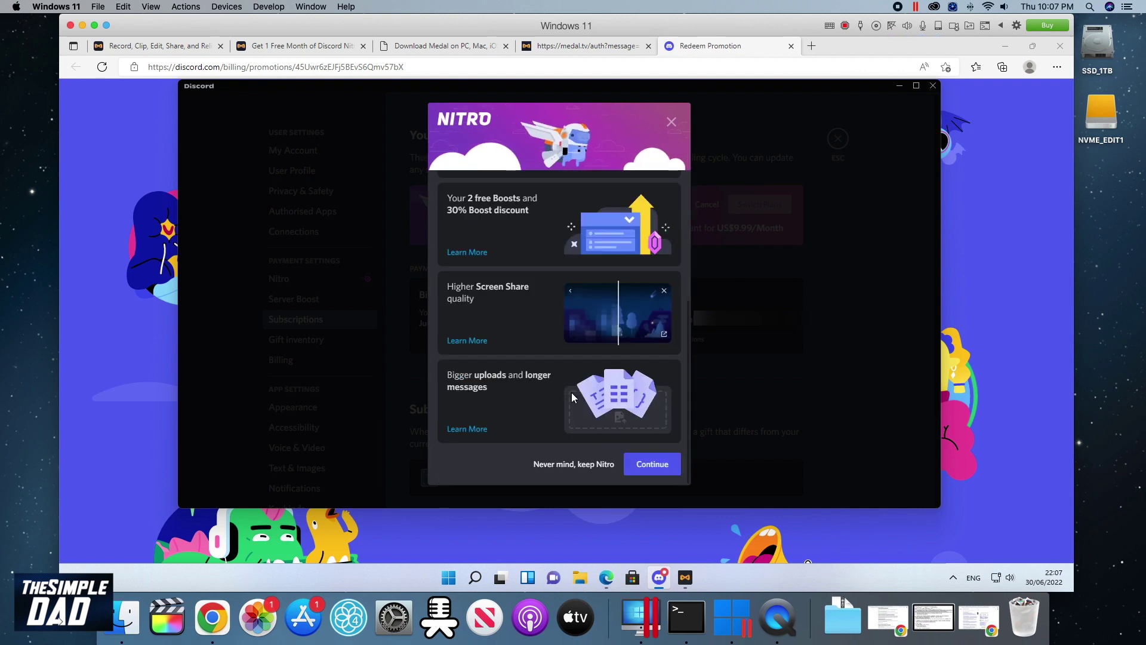
pyautogui.click(651, 464)
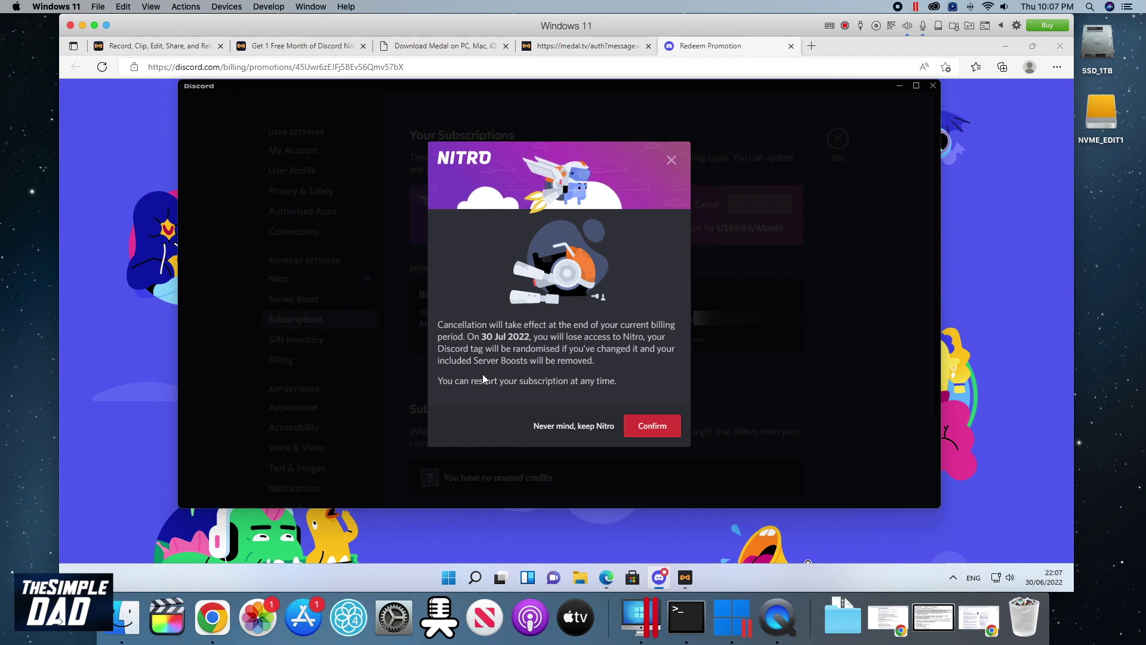
pyautogui.click(654, 425)
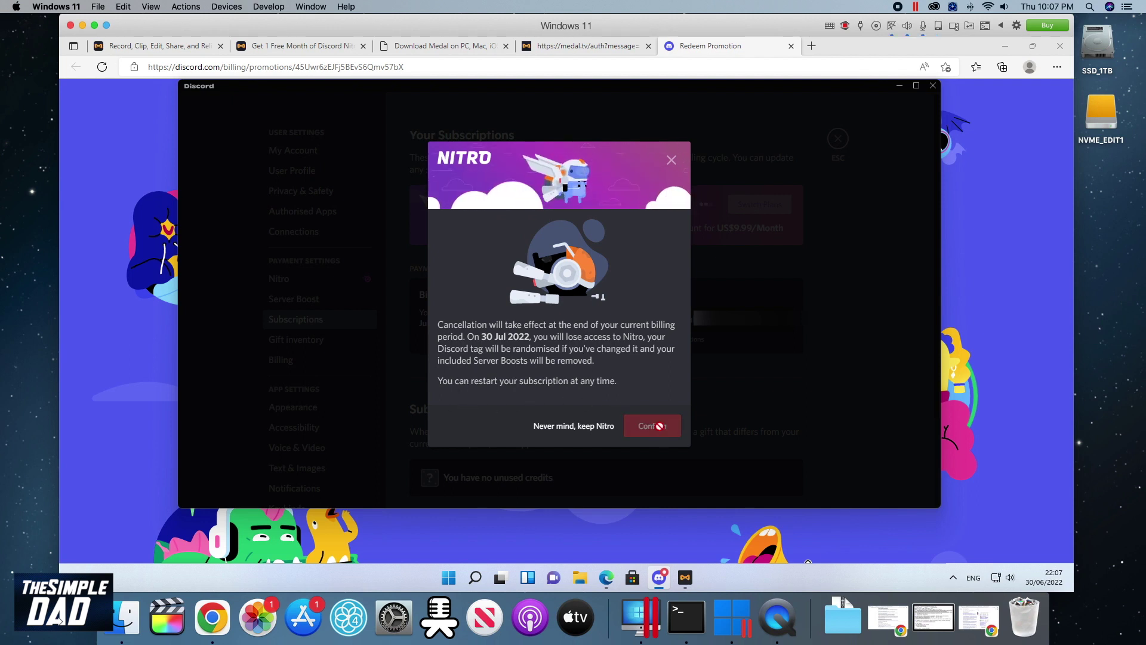